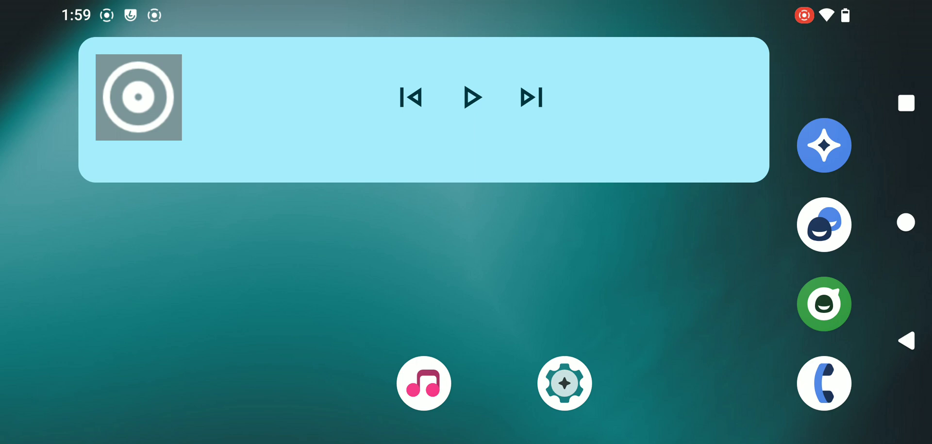
# - Launch Settings and scroll to the bottom to open the About phone page
pyautogui.click(565, 383)
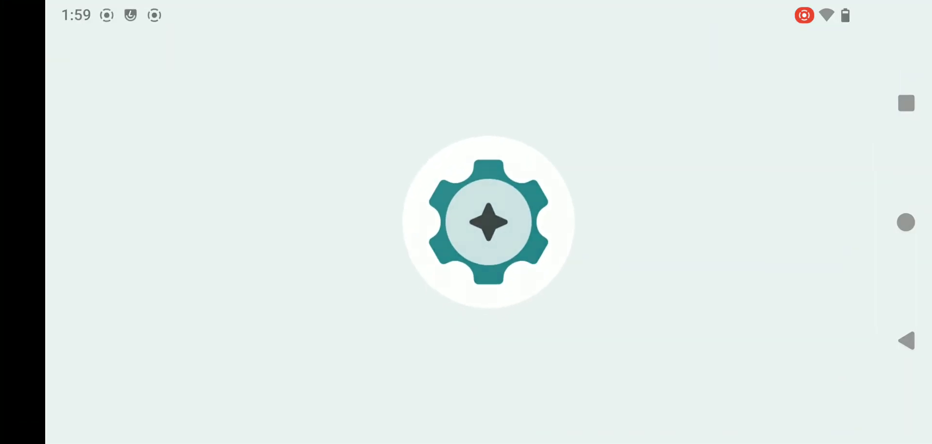
pyautogui.scroll(-3, 464, 287)
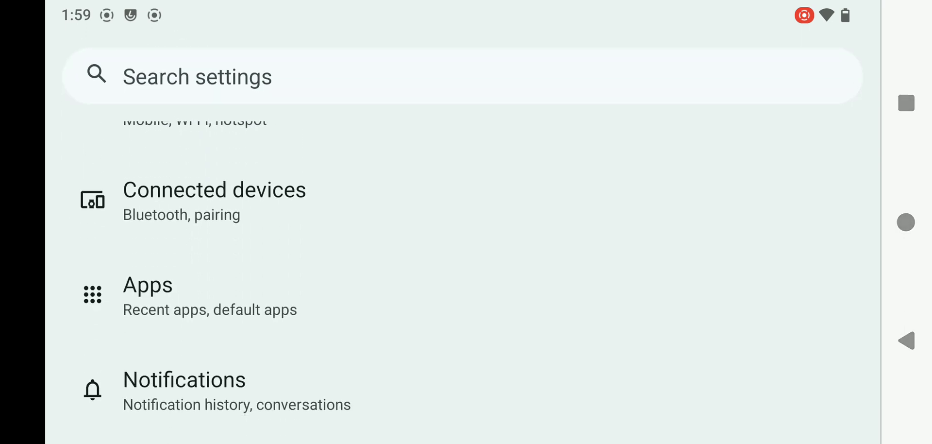
pyautogui.scroll(-3, 463, 286)
pyautogui.scroll(-2, 463, 286)
pyautogui.scroll(-2, 464, 286)
pyautogui.scroll(-3, 464, 287)
pyautogui.scroll(-1, 464, 286)
pyautogui.scroll(-2, 463, 286)
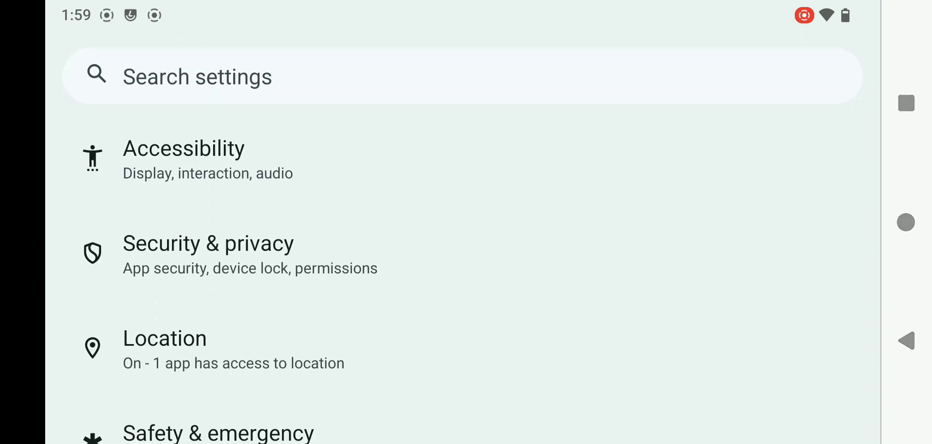
pyautogui.scroll(-2, 464, 286)
pyautogui.scroll(-3, 464, 287)
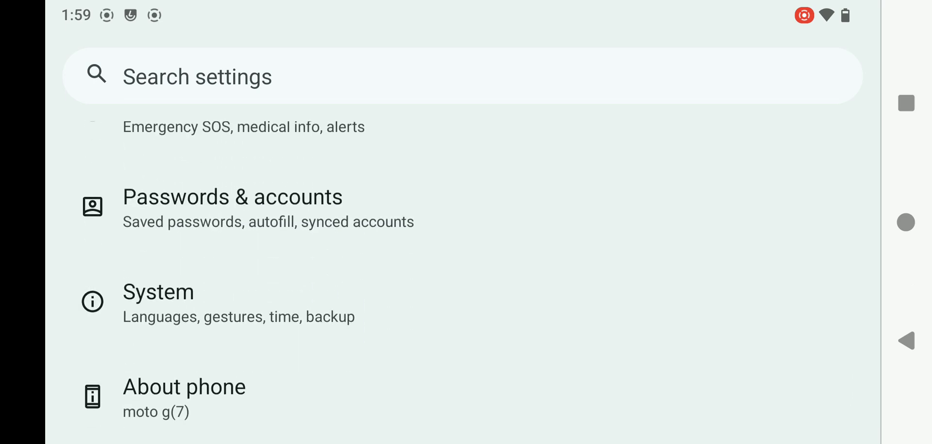
pyautogui.click(292, 397)
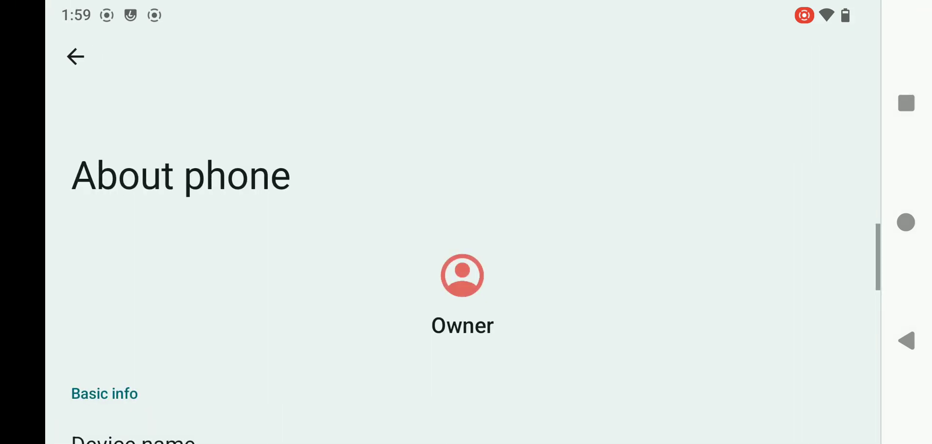
# - Scroll About phone to the model, Android 14 and LineageOS version entries, then switch to Recents
pyautogui.scroll(-3, 464, 286)
pyautogui.scroll(-3, 464, 286)
pyautogui.scroll(-2, 464, 286)
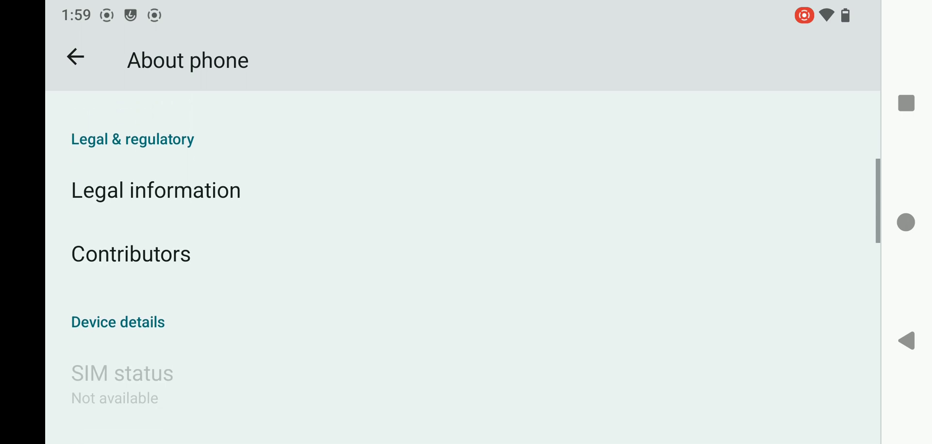
pyautogui.scroll(-3, 464, 286)
pyautogui.scroll(-3, 463, 287)
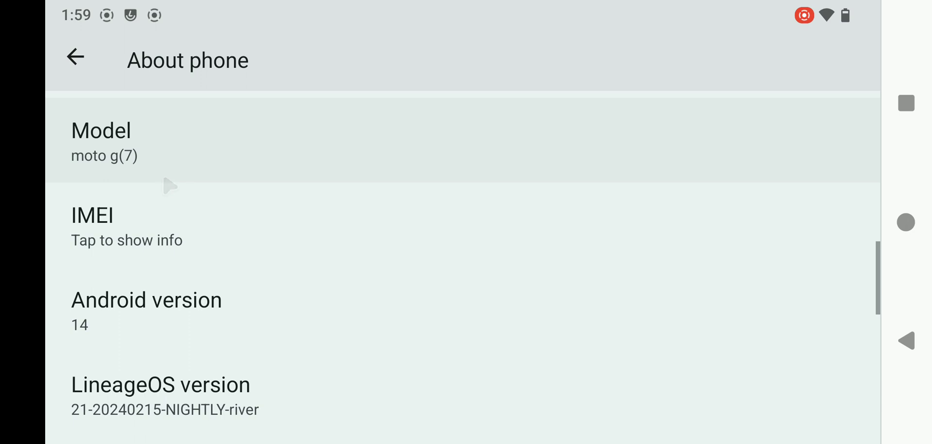
pyautogui.click(906, 103)
# - Dismiss the Settings card and launch the Files app from the app drawer
pyautogui.moveTo(458, 238); pyautogui.dragTo(458, 58)
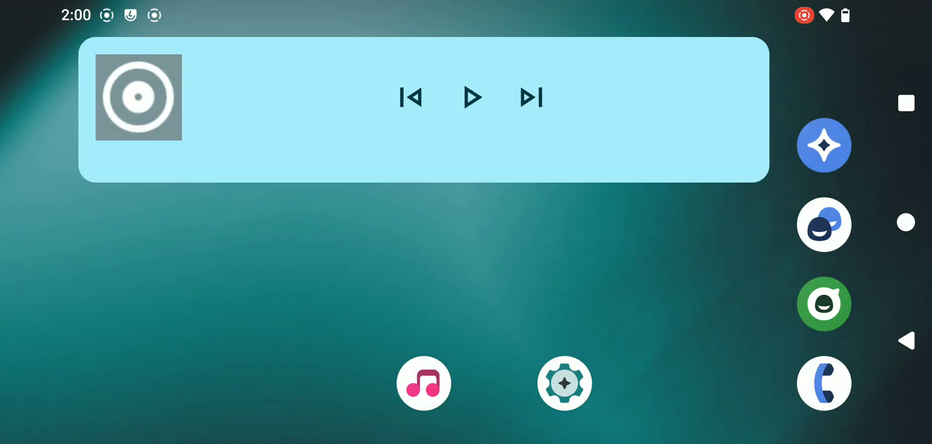
pyautogui.moveTo(466, 291); pyautogui.dragTo(466, 97)
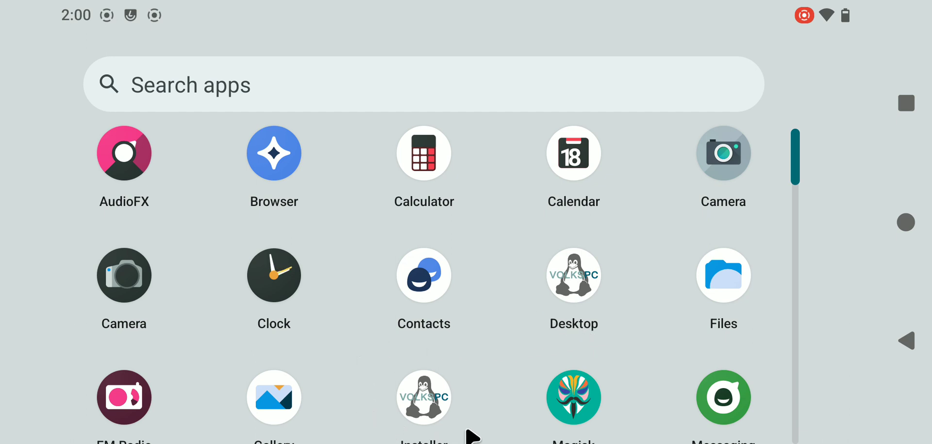
pyautogui.scroll(-3, 475, 432)
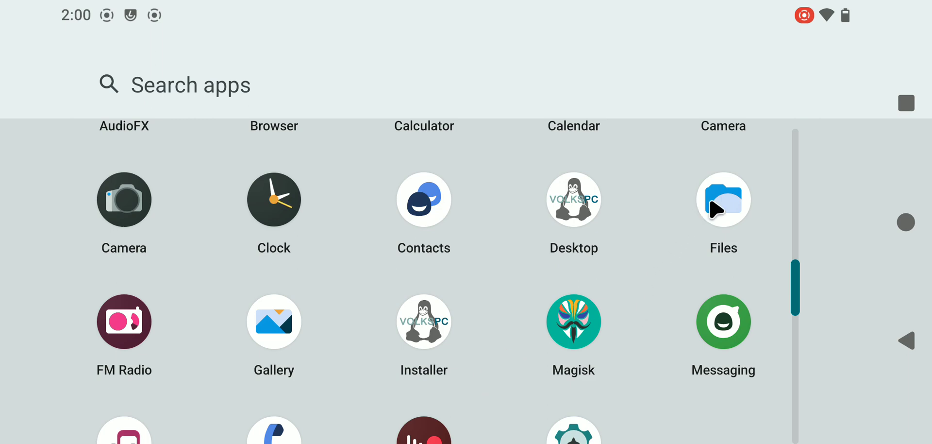
pyautogui.click(716, 210)
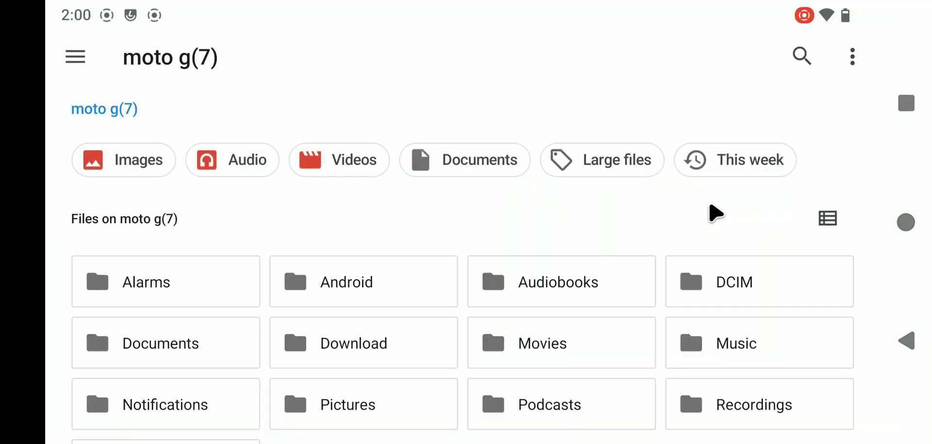
pyautogui.scroll(-3, 715, 210)
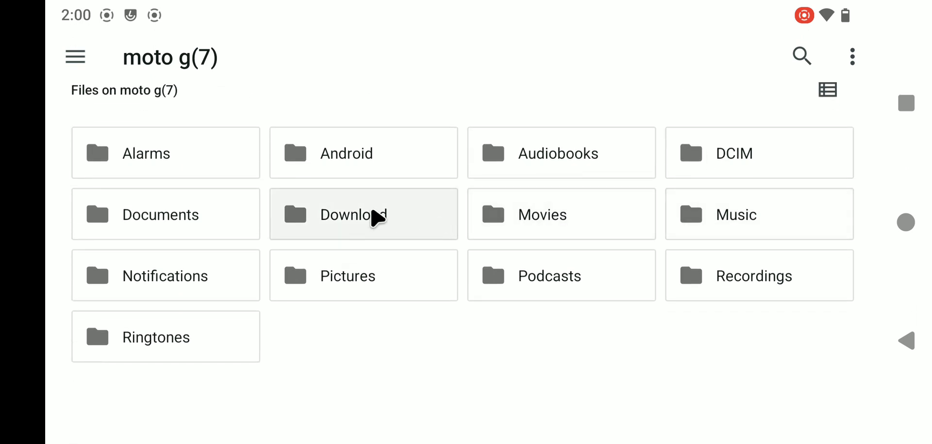
pyautogui.click(375, 217)
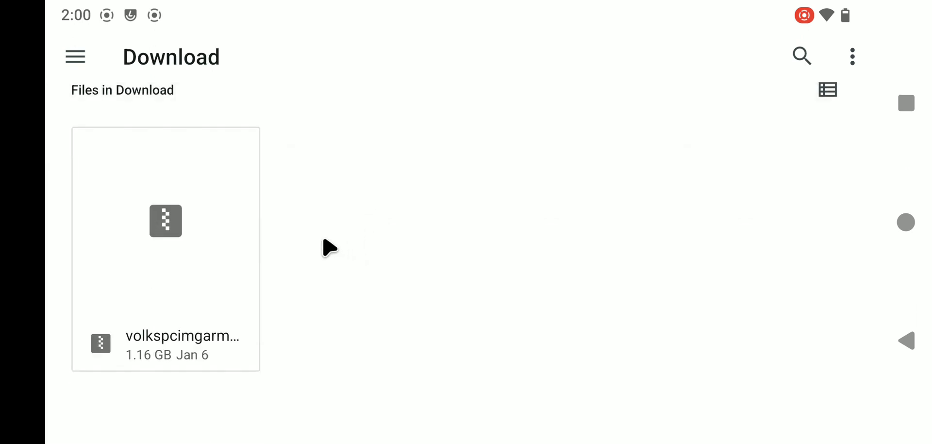
pyautogui.hotkey('ctrl', 'o')
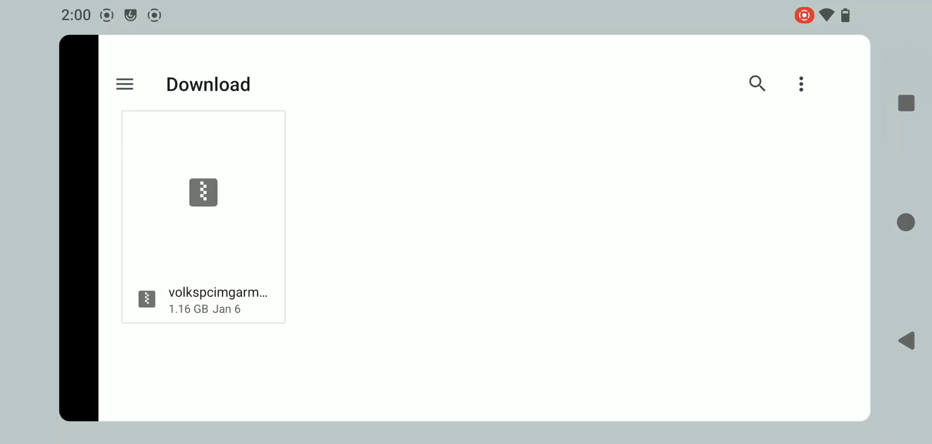
pyautogui.hotkey('ctrl', 'o')
pyautogui.hotkey('ctrl', 'o')
pyautogui.hotkey('ctrl', 'BackSpace')
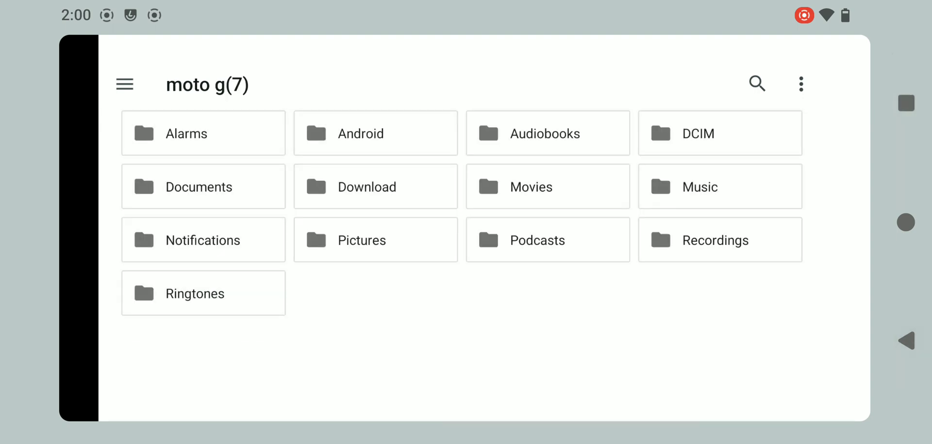
pyautogui.hotkey('ctrl', 'BackSpace')
pyautogui.hotkey('ctrl', 'h')
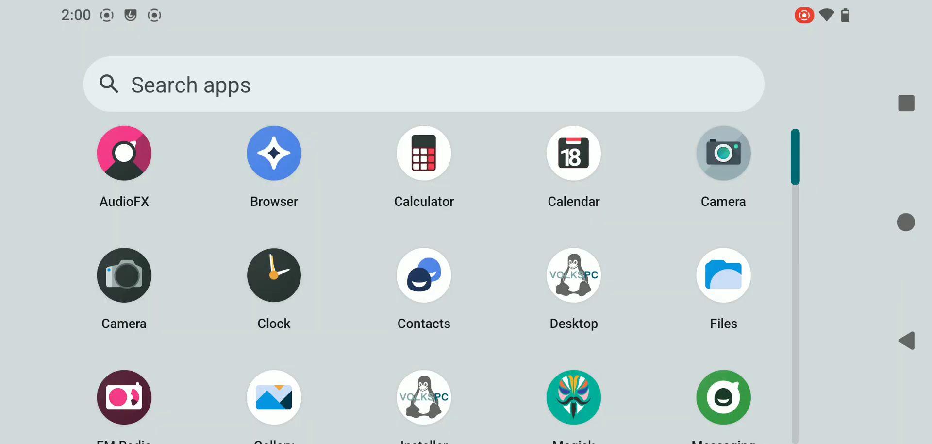
# - Launch VolksPC Installer from the app drawer and start the VolksPC desktop
pyautogui.scroll(-3, 438, 272)
pyautogui.click(424, 248)
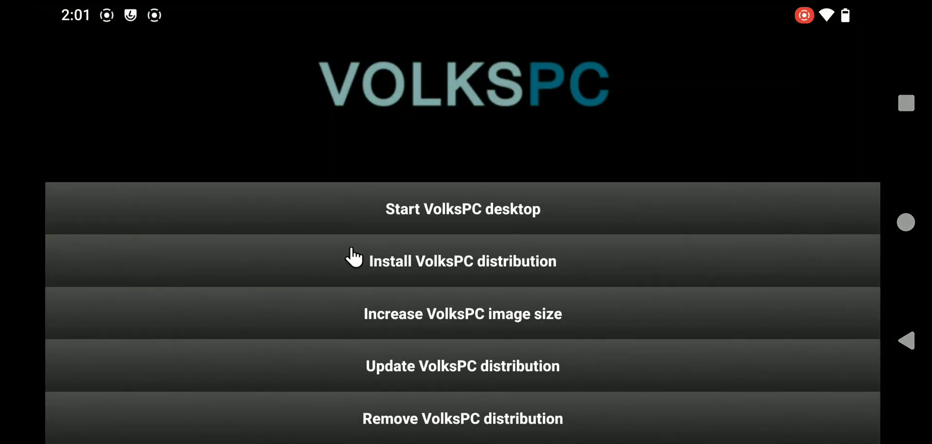
pyautogui.click(405, 227)
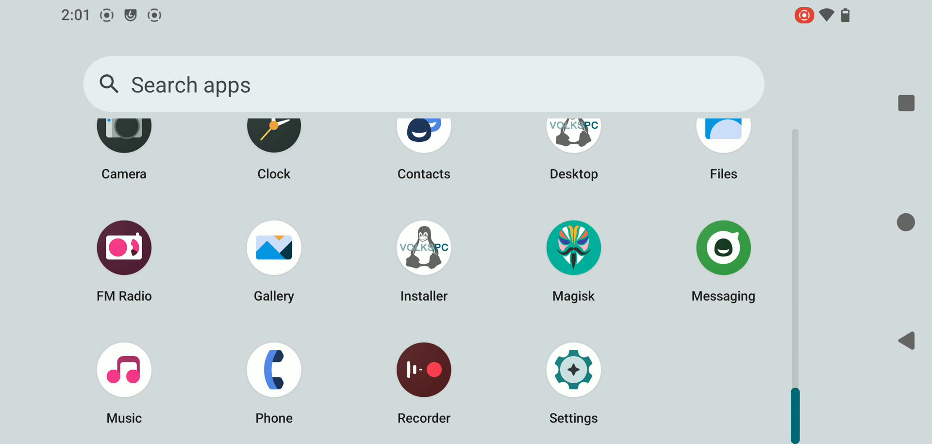
# - Go through Recents and Home, then reopen the VolksPC Desktop card full screen
pyautogui.scroll(3, 449, 281)
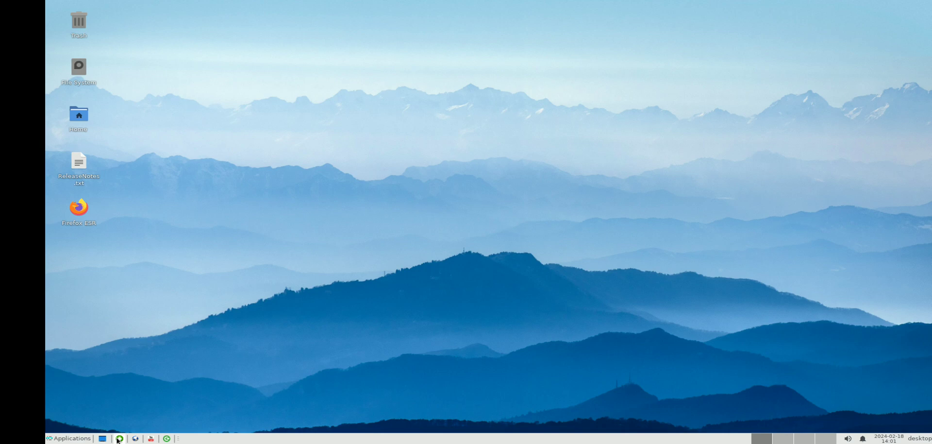
pyautogui.click(906, 103)
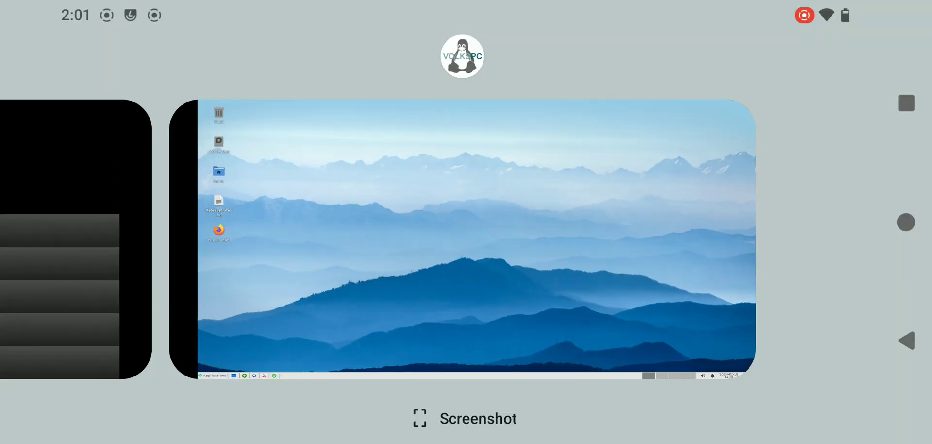
pyautogui.click(905, 89)
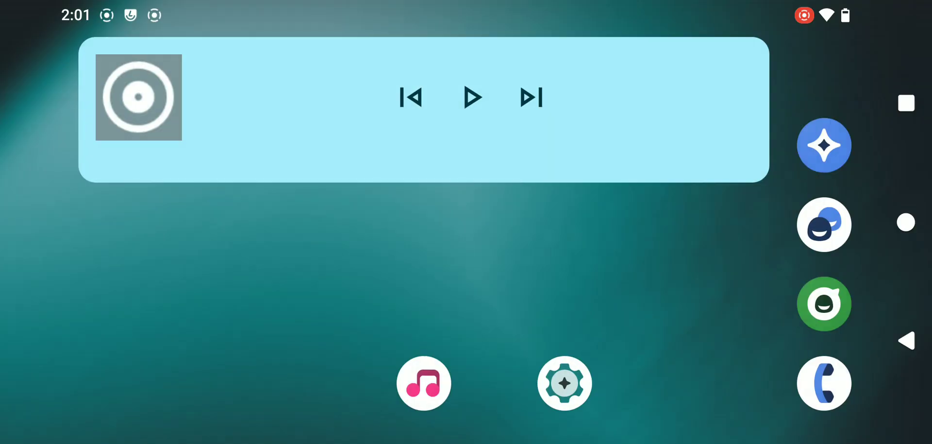
pyautogui.click(906, 103)
pyautogui.click(476, 238)
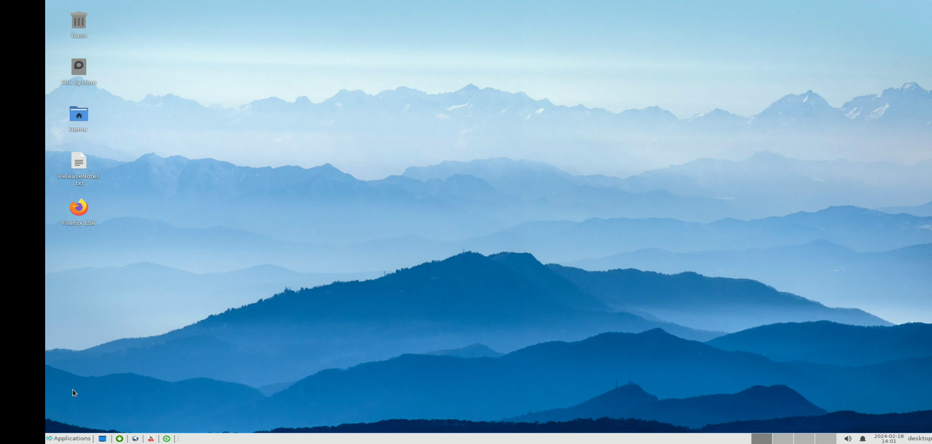
# - Launch Firefox ESR from its desktop icon, scroll through volkspc.org, and open the FAQ page
pyautogui.click(84, 211)
pyautogui.doubleClick(84, 211)
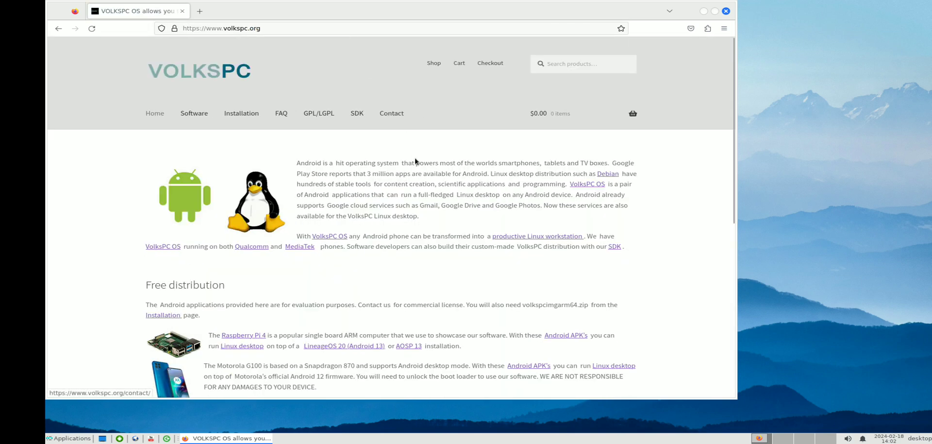
pyautogui.scroll(-3, 412, 158)
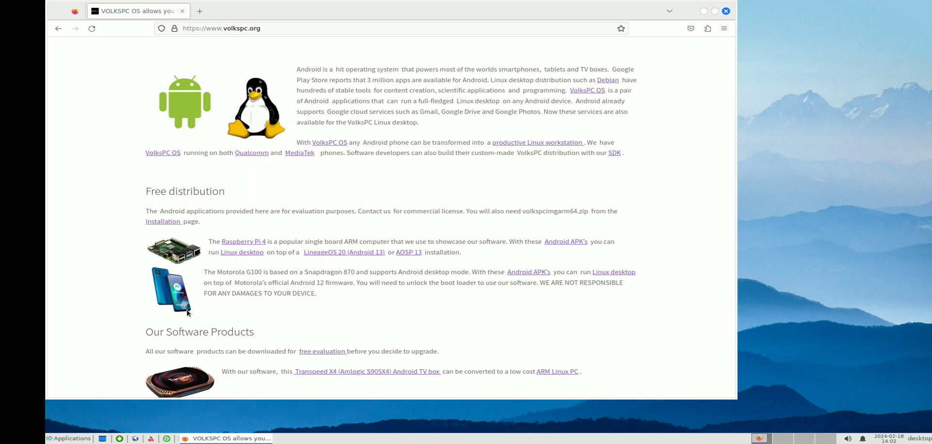
pyautogui.scroll(-3, 234, 305)
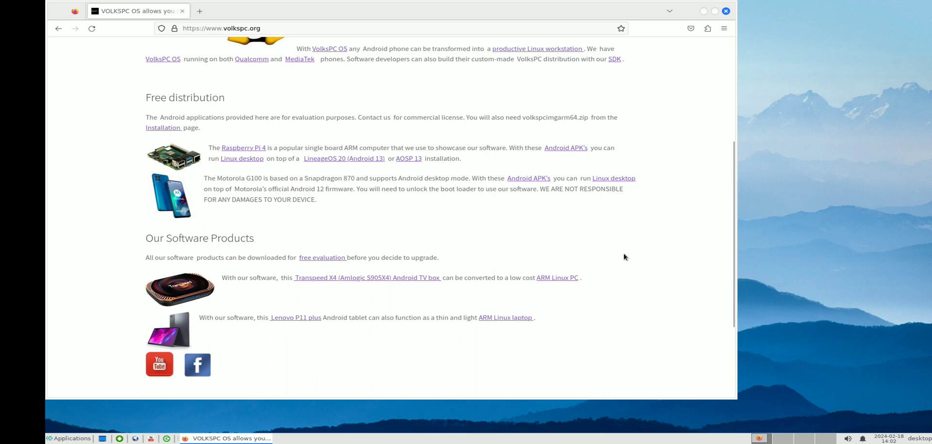
pyautogui.scroll(3, 624, 256)
pyautogui.scroll(2, 624, 256)
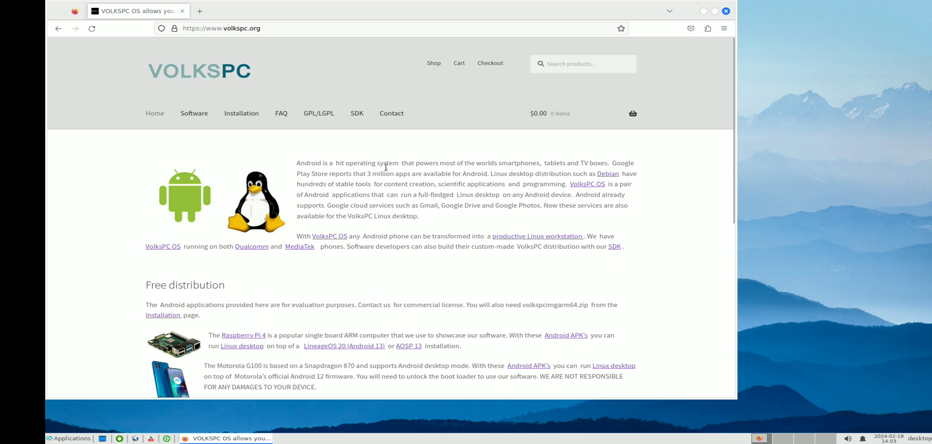
pyautogui.click(274, 116)
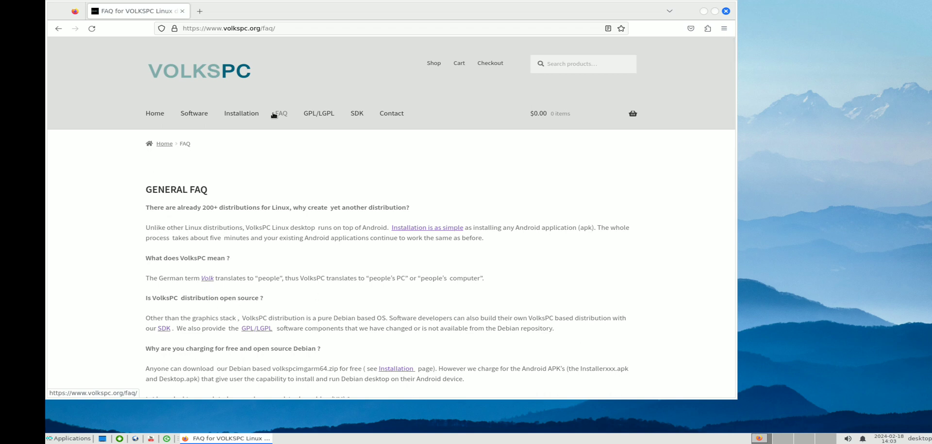
# - Visit the volkspc.org SDK and Contact pages, then return to the Android home screen
pyautogui.click(358, 117)
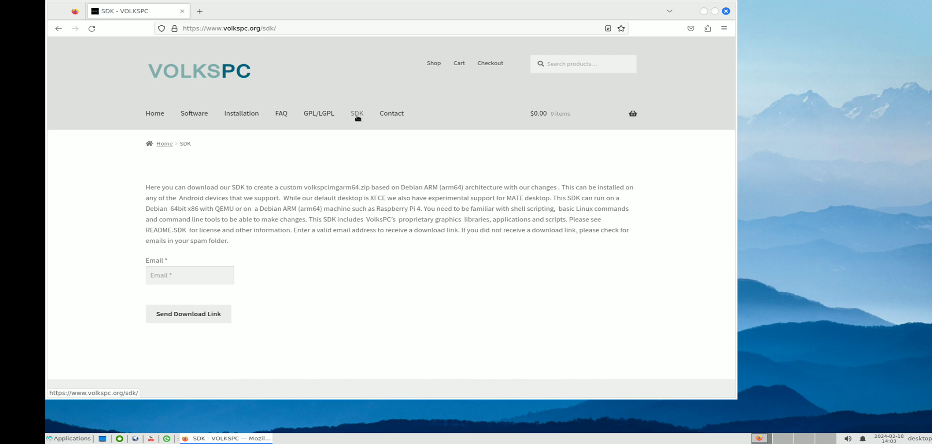
pyautogui.click(392, 116)
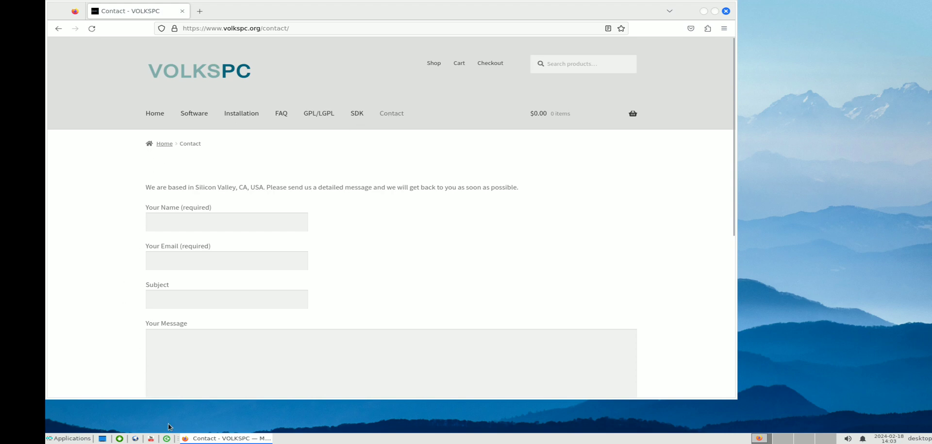
pyautogui.click(120, 439)
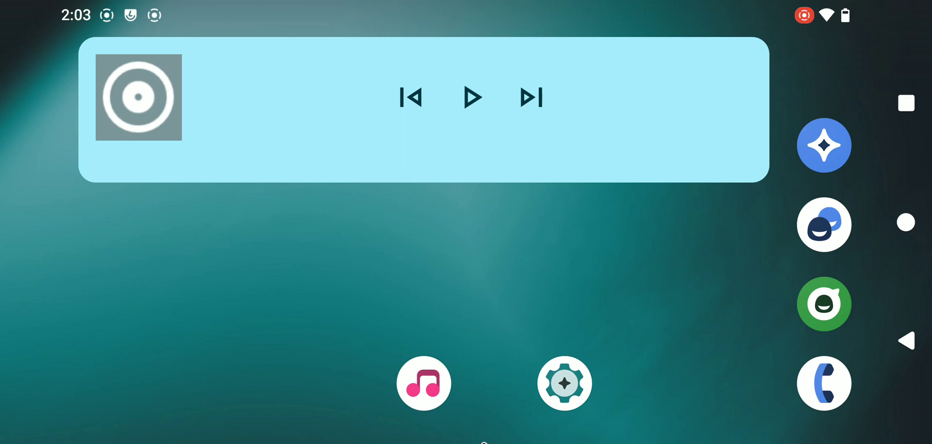
# - Browse the Recents cards, go Home, open the app drawer, and pull down quick settings
pyautogui.click(906, 103)
pyautogui.moveTo(291, 243); pyautogui.dragTo(631, 243)
pyautogui.click(906, 222)
pyautogui.moveTo(466, 316); pyautogui.dragTo(466, 146)
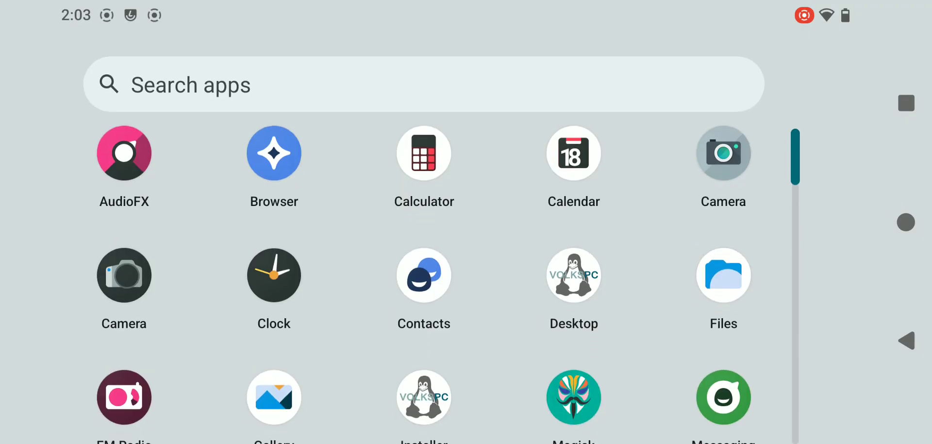
pyautogui.moveTo(466, 316); pyautogui.dragTo(466, 194)
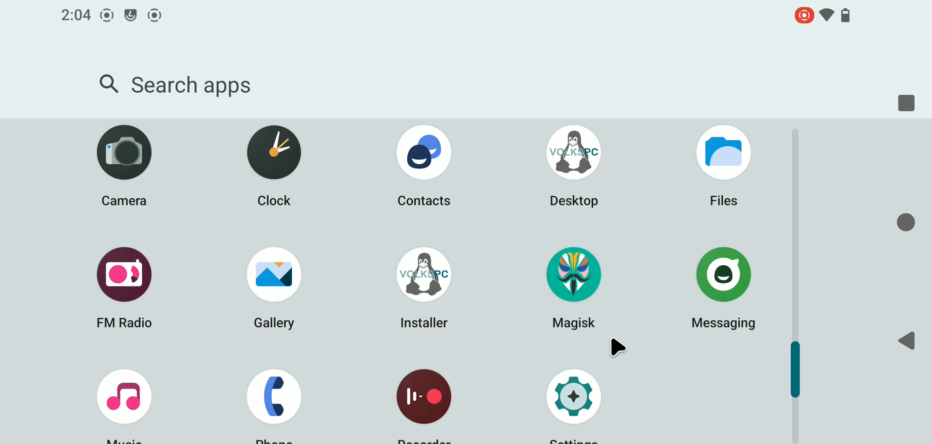
pyautogui.press('super+n')
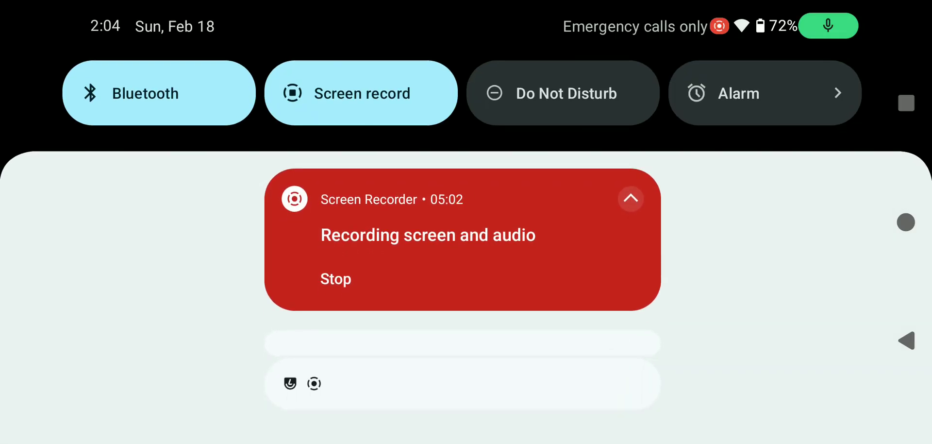